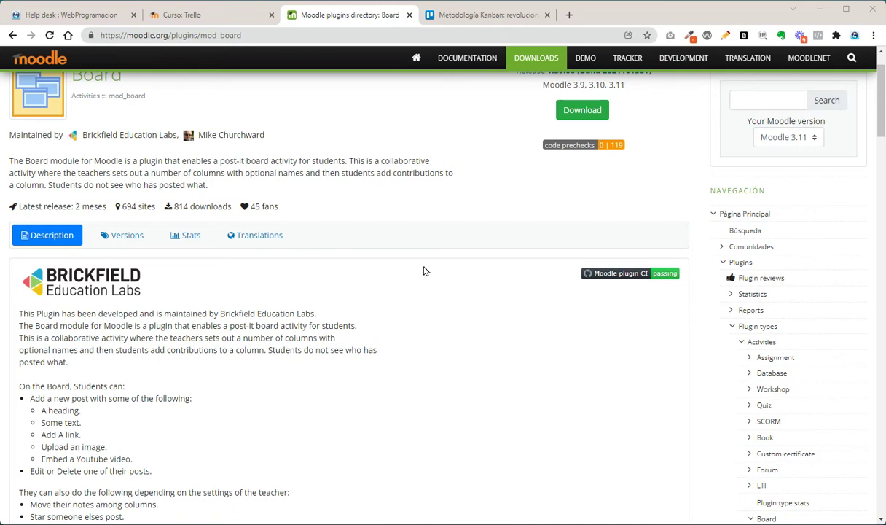
Check the Board plugin's current and previous versions and the Moodle releases they support.
scroll(433, 297, "up", 1)
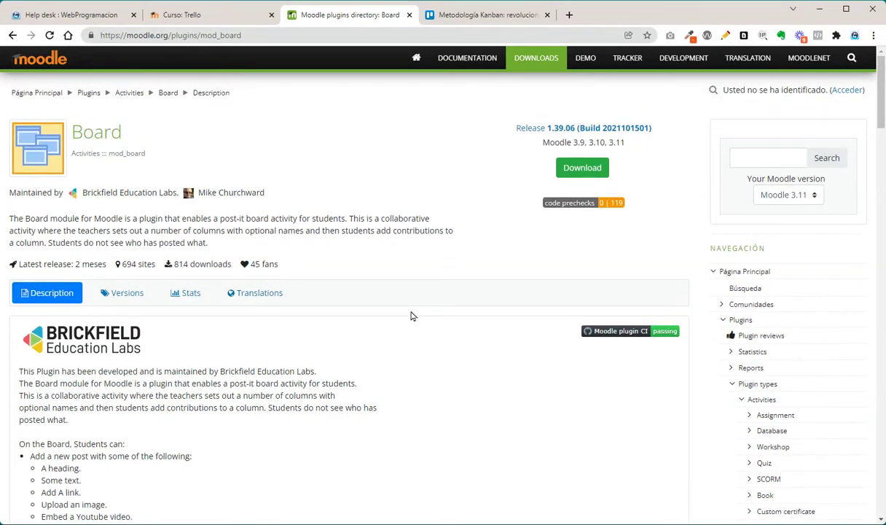
left_click(123, 292)
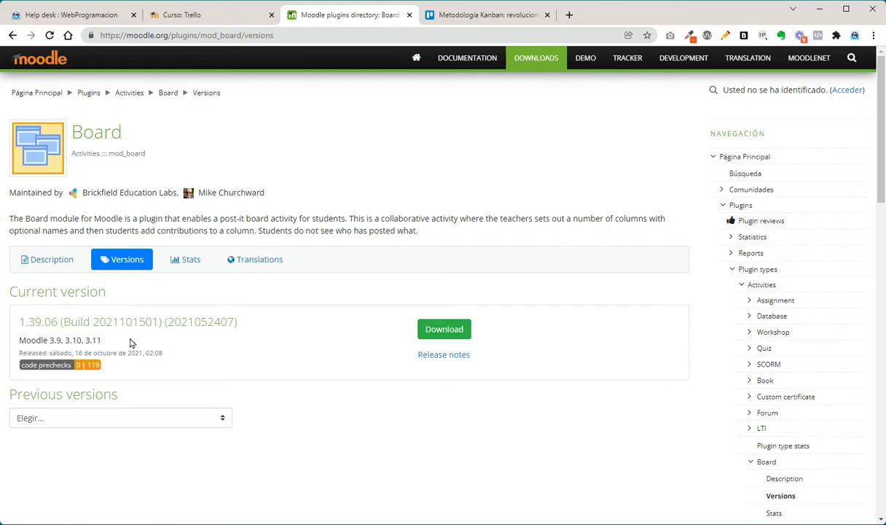
left_click(174, 418)
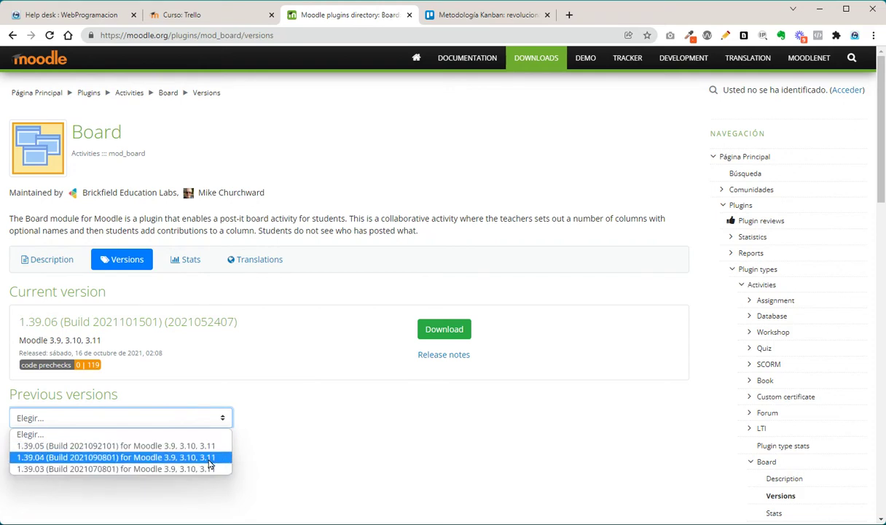
left_click(261, 361)
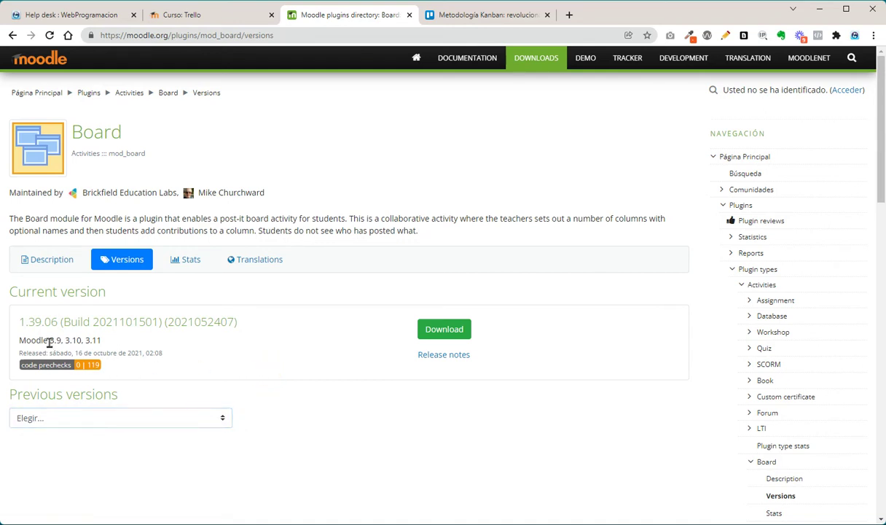
left_click_drag(49, 341, 102, 340)
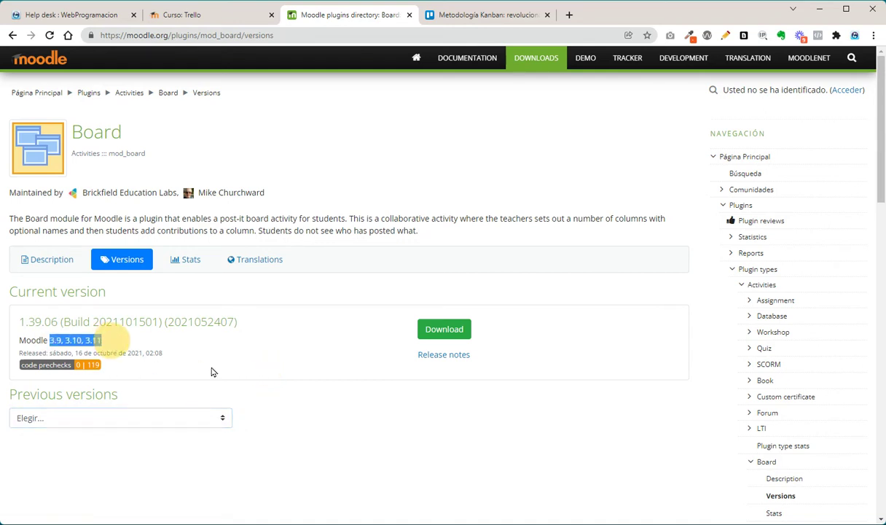
left_click(340, 388)
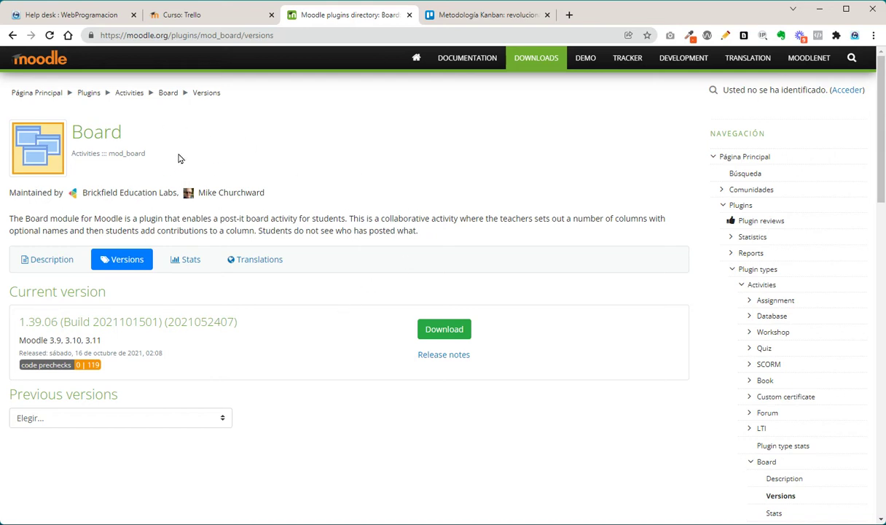
Look over the Trello blog article on the Kanban methodology and return to the Board plugin page.
left_click(489, 16)
scroll(634, 313, "down", 6)
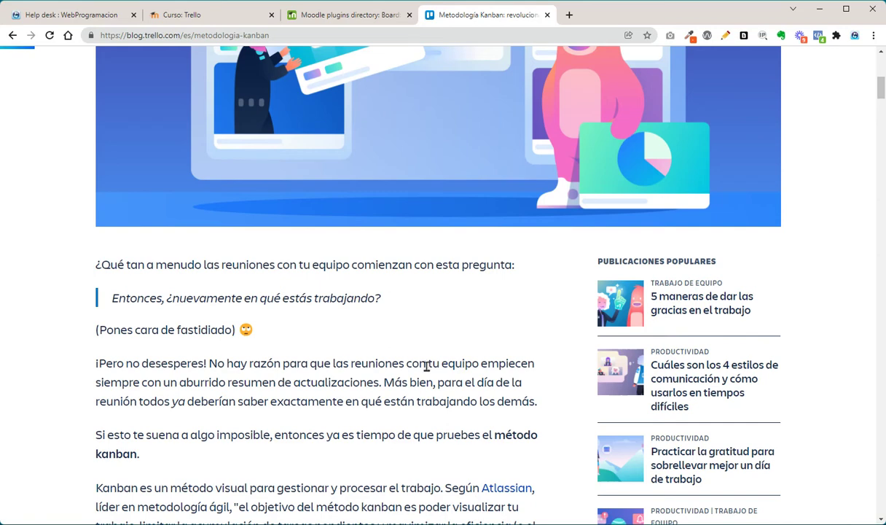
scroll(437, 365, "up", 6)
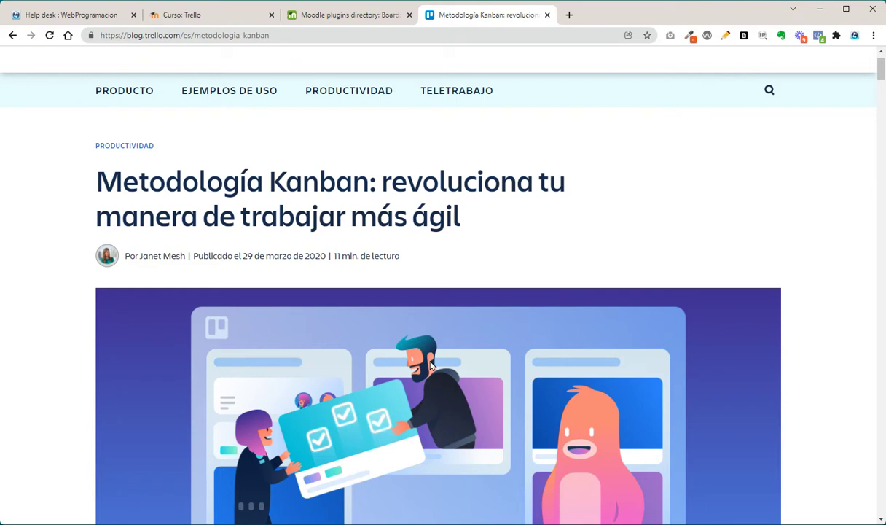
scroll(431, 365, "down", 3)
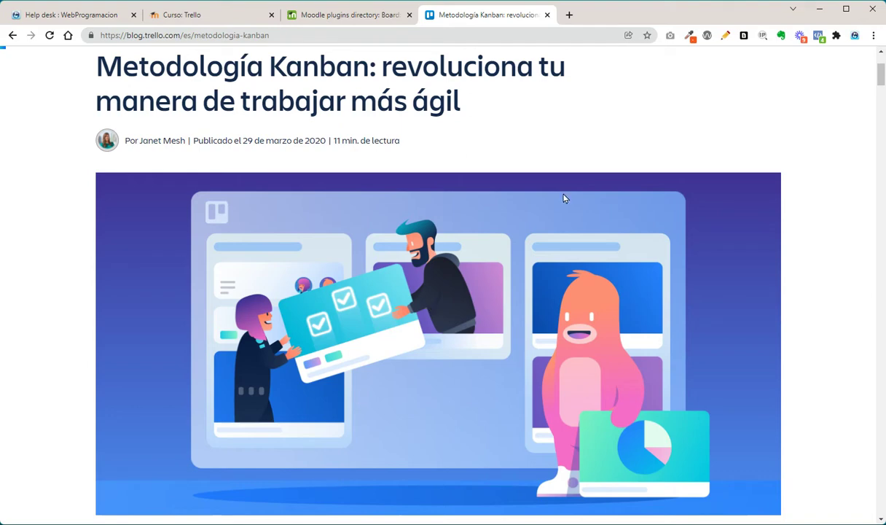
scroll(568, 195, "up", 3)
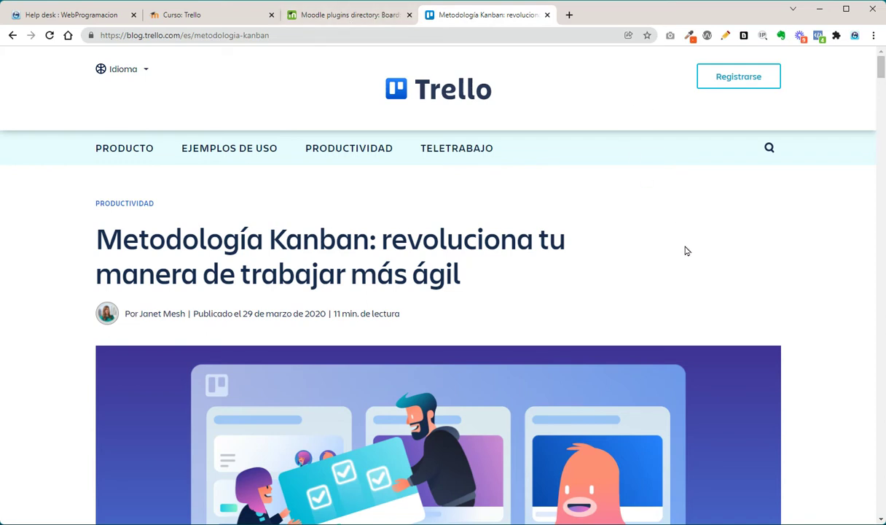
left_click(337, 18)
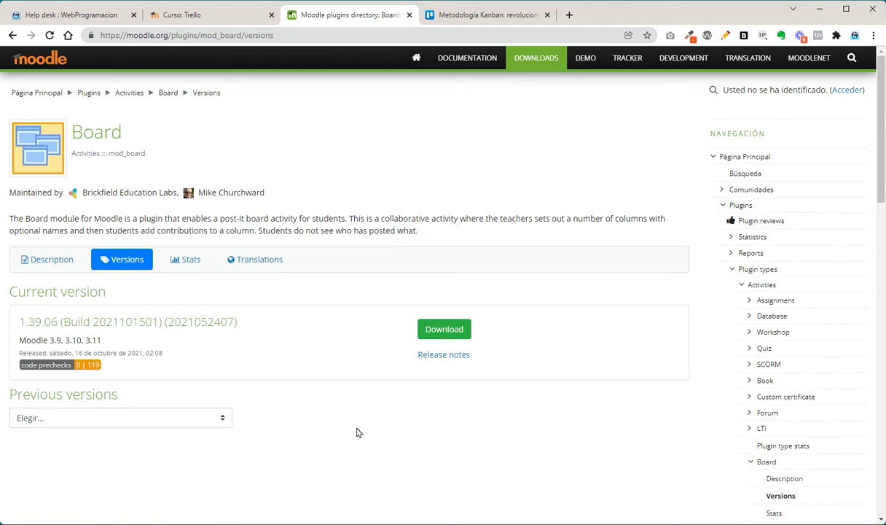
Turn on editing in the Trello course and add a Board activity named "Lista de tareas" to the general section.
left_click(198, 15)
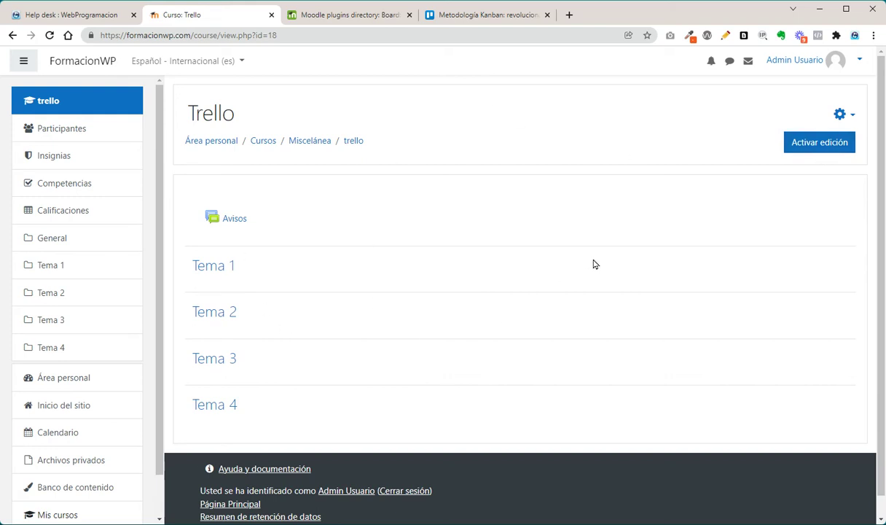
left_click(809, 143)
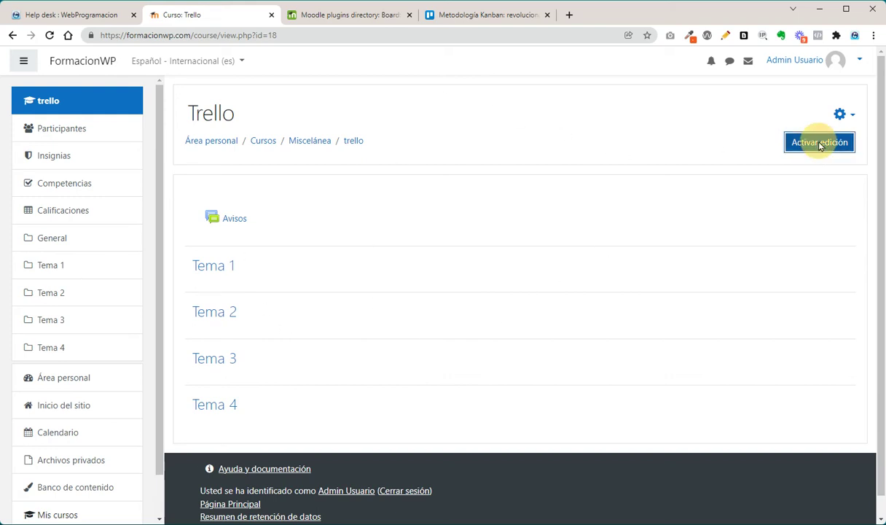
scroll(561, 195, "down", 1)
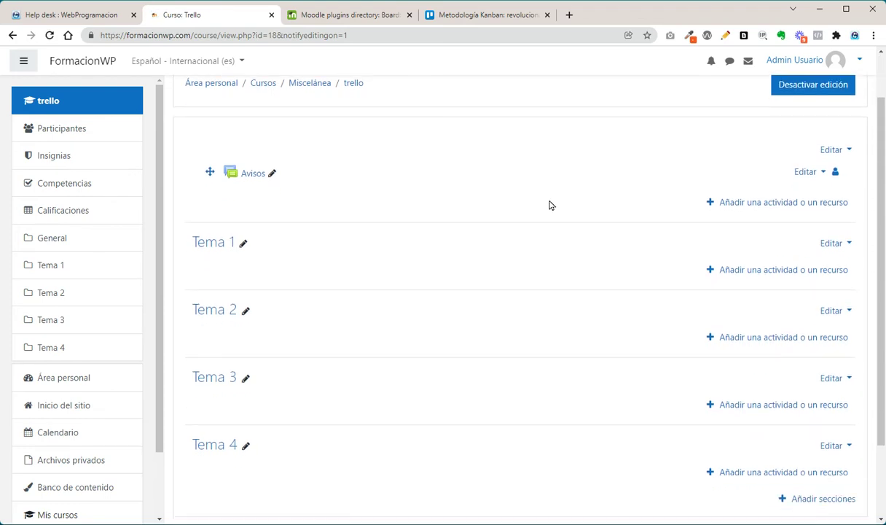
left_click(764, 213)
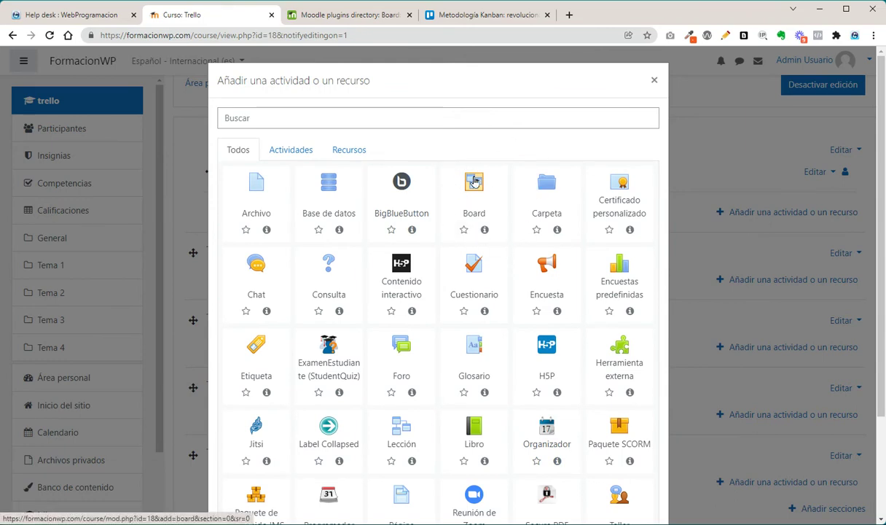
left_click(480, 188)
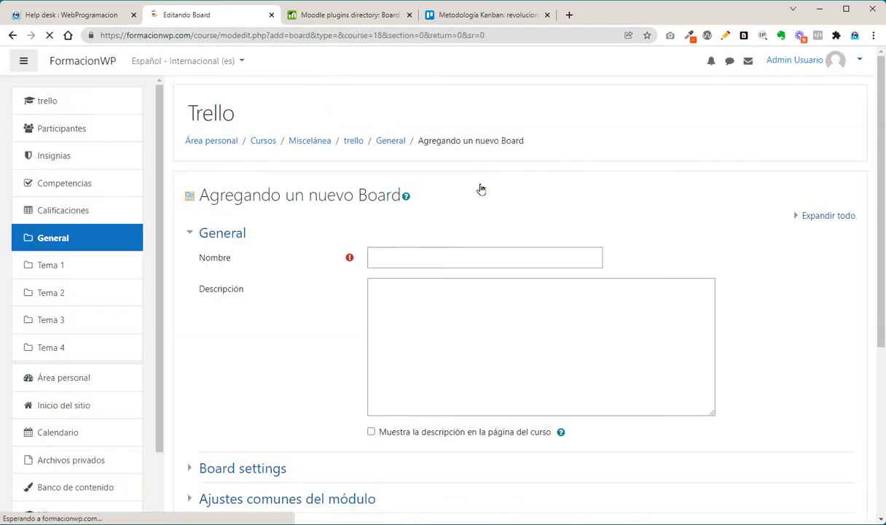
left_click(414, 255)
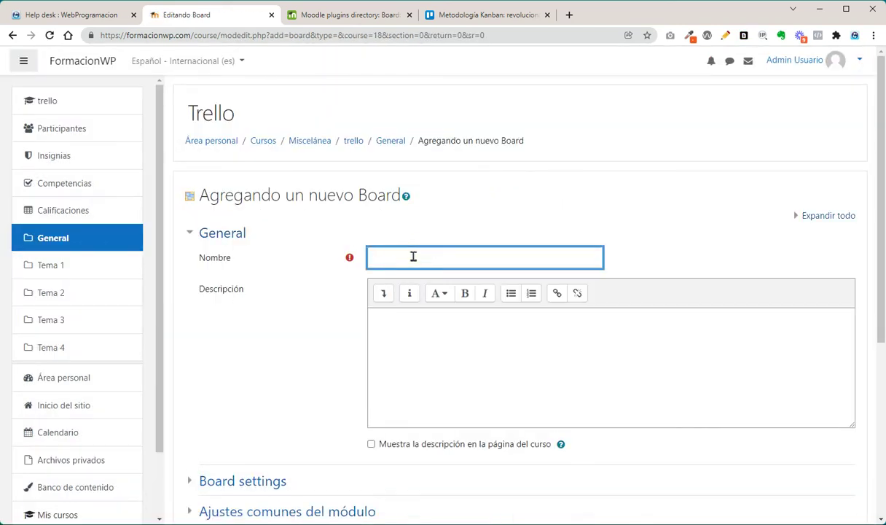
type("Lista de tareas")
Examine the new activity's Board settings and common module settings.
scroll(372, 284, "down", 3)
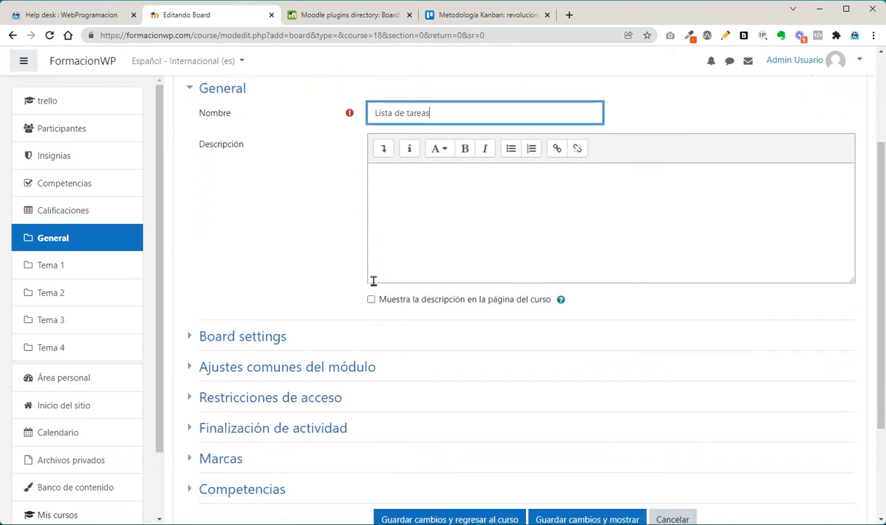
left_click(192, 251)
scroll(227, 300, "down", 3)
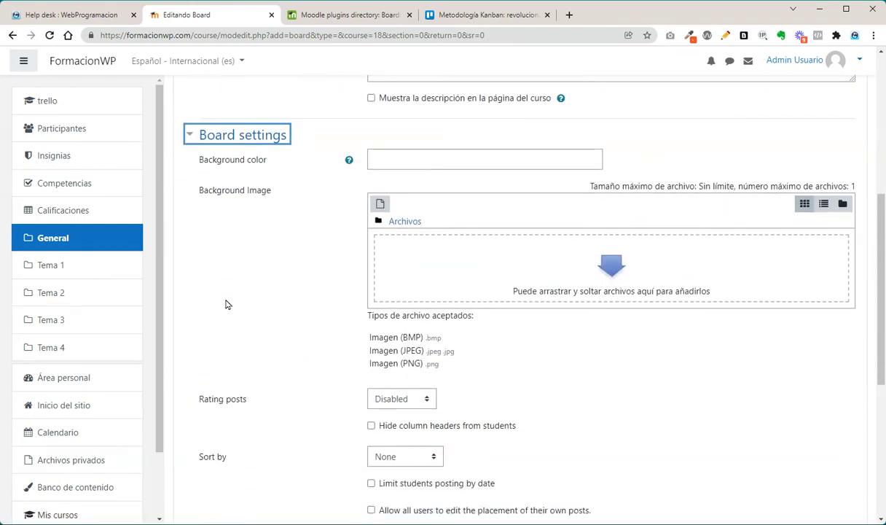
scroll(226, 442, "down", 3)
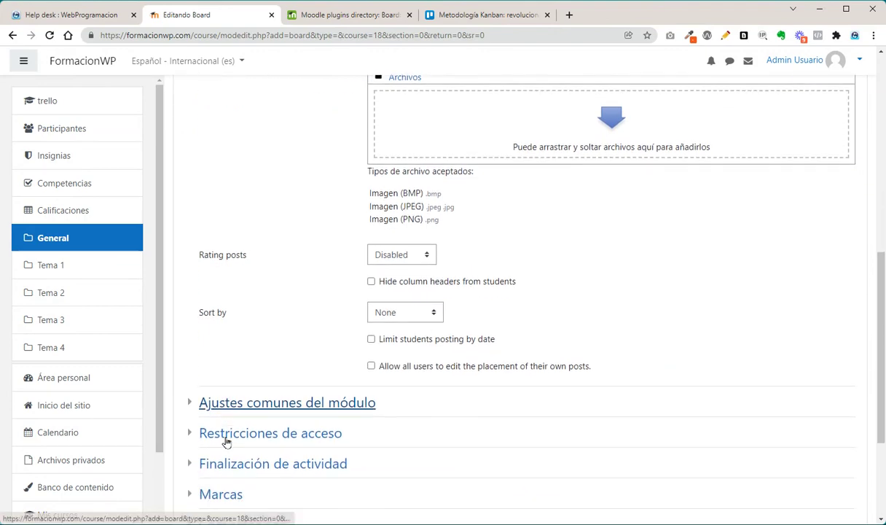
left_click(195, 372)
scroll(202, 361, "down", 4)
left_click(191, 353)
scroll(210, 409, "up", 6)
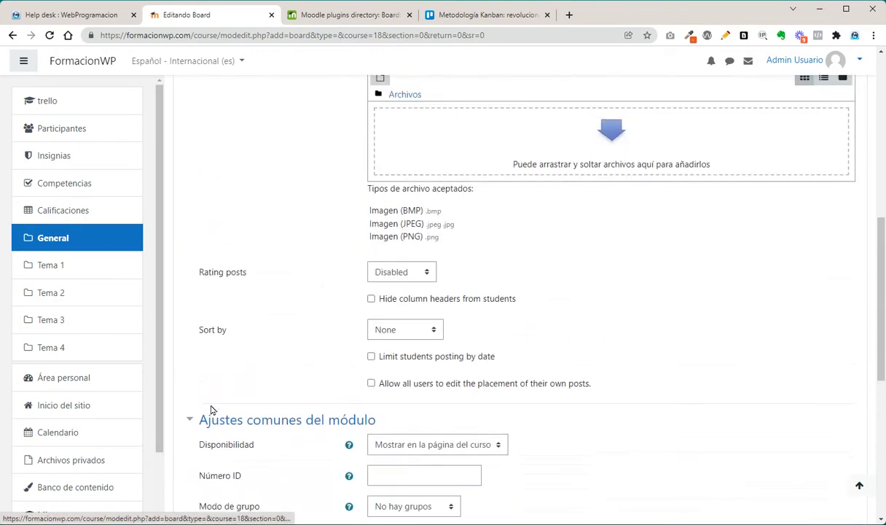
scroll(240, 276, "down", 1)
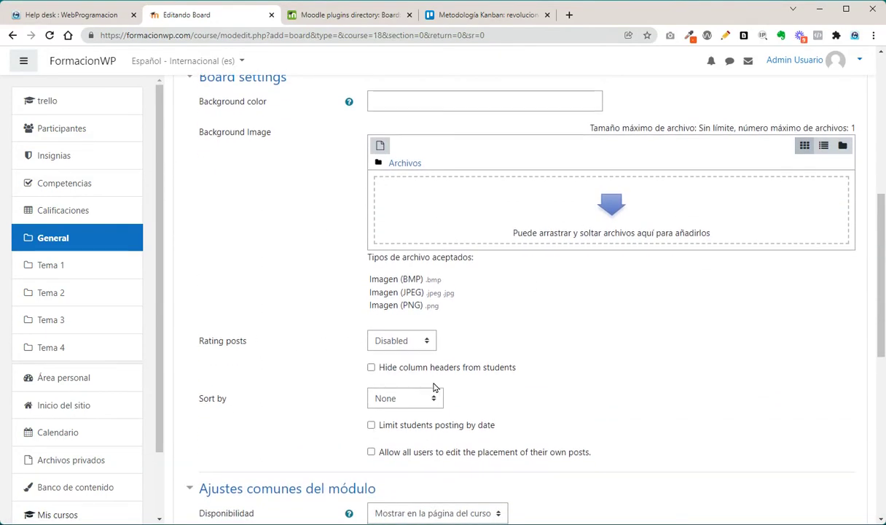
Save the new board activity and display it.
scroll(593, 368, "down", 3)
scroll(570, 392, "down", 2)
left_click(568, 493)
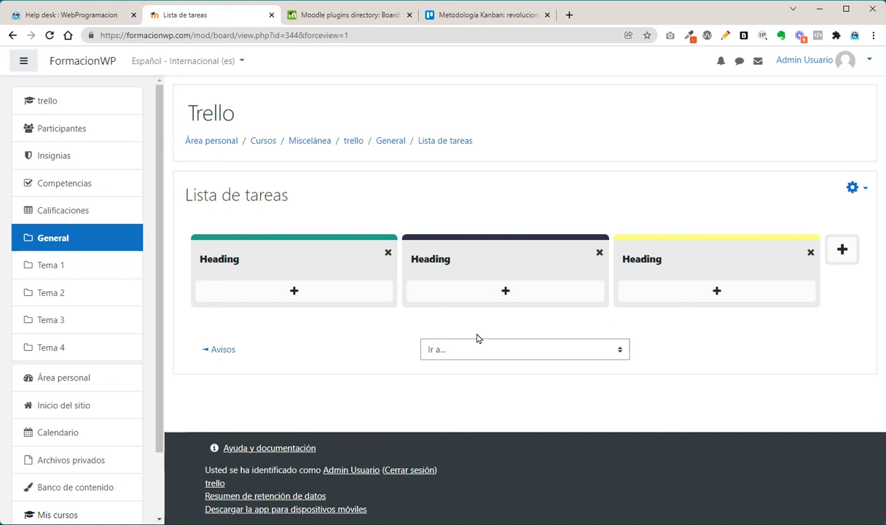
Rename the board's three columns, in order, as "Sin empezar", "En progreso" and "Finalizado".
left_click(219, 260)
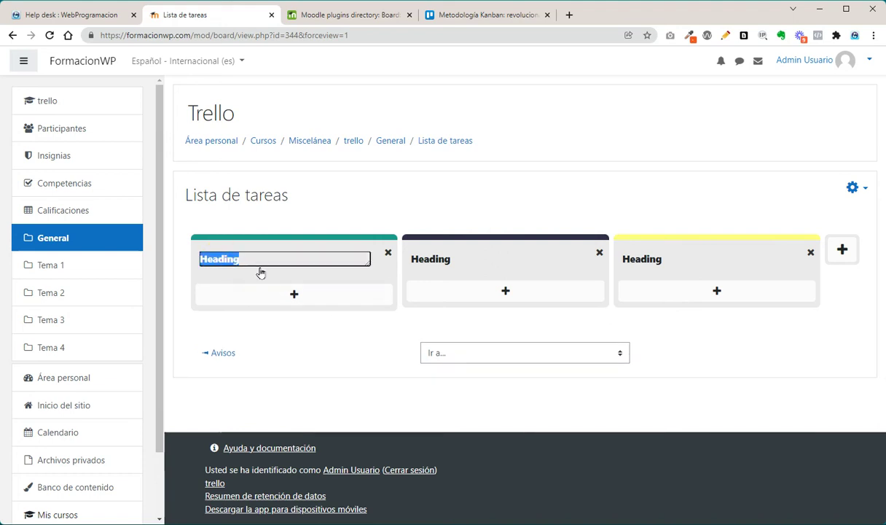
type("Sin empezar")
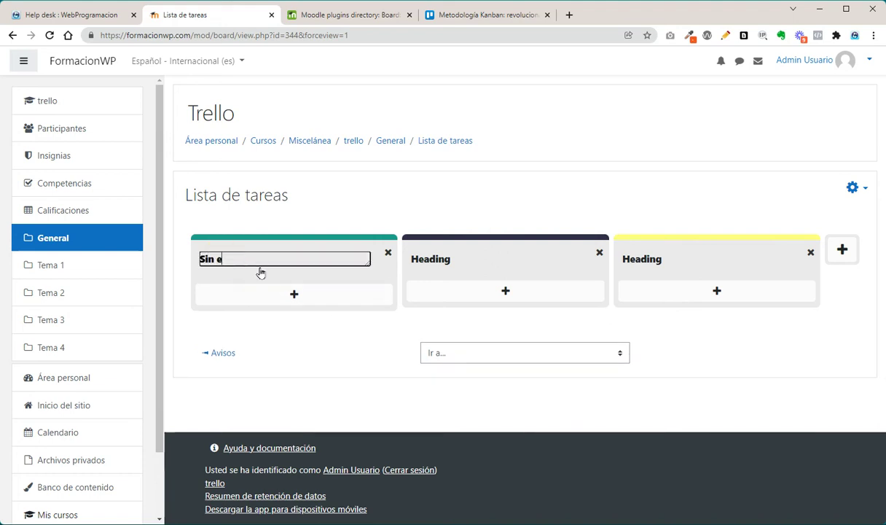
key("Return")
left_click(436, 258)
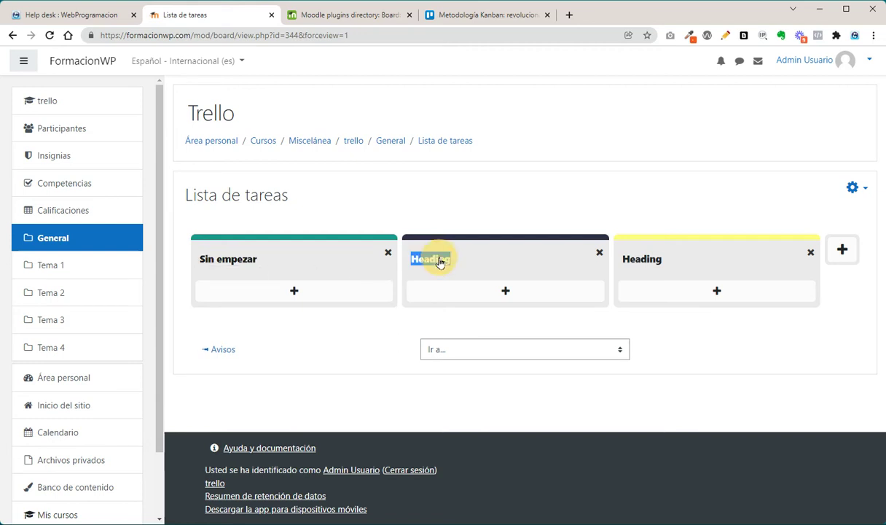
type("En progreso")
key("Return")
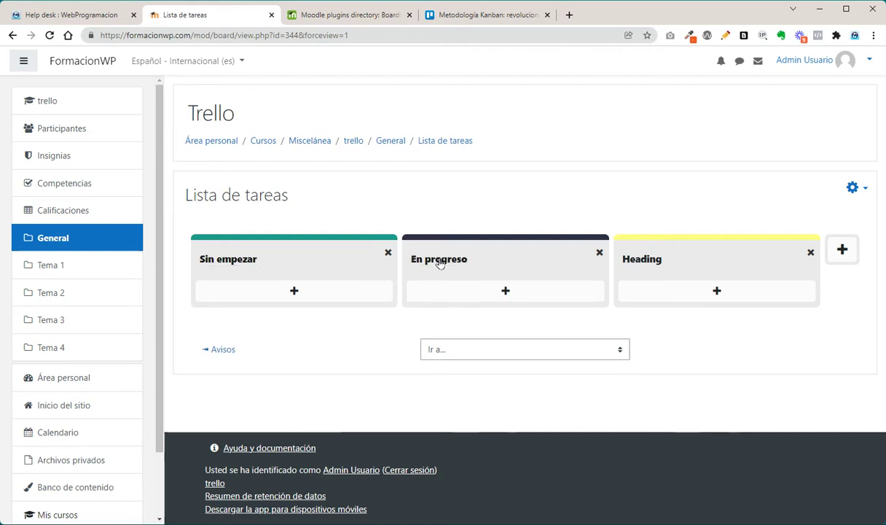
left_click(651, 258)
type("Finalizado")
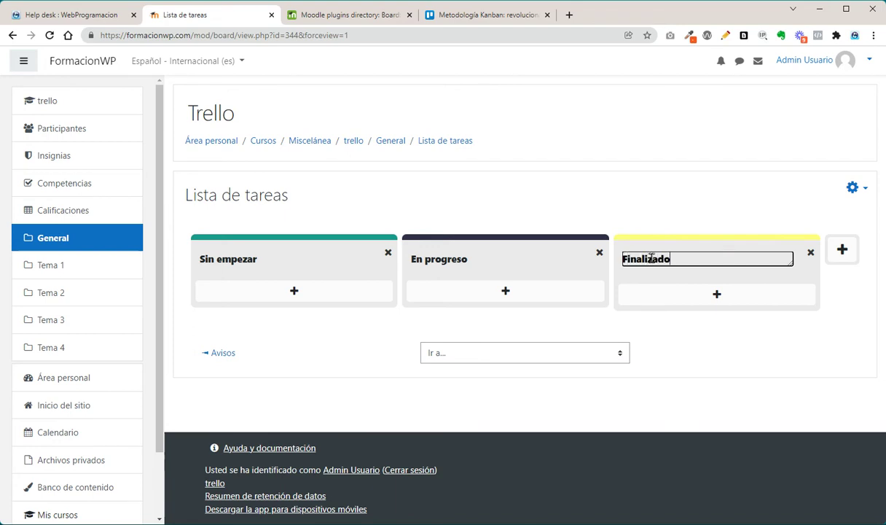
key("Return")
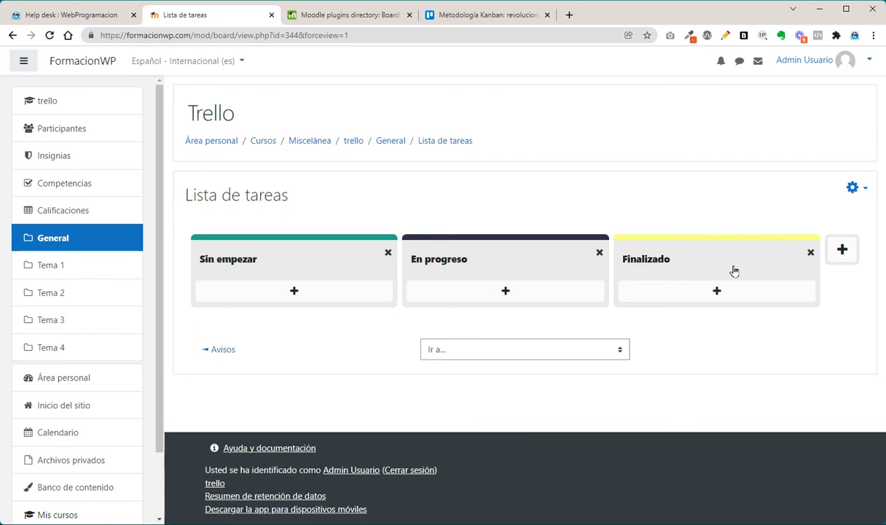
Add a fourth column to the board and name it "Enlaces de interés".
left_click(842, 250)
left_click(703, 261)
type("Varios")
key("BackSpace")
key("BackSpace")
key("BackSpace")
key("BackSpace")
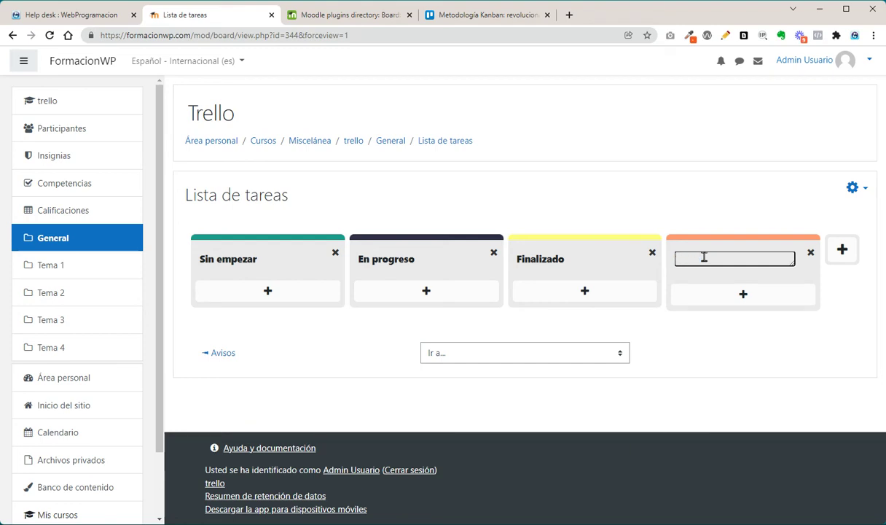
type("Enlaces de interés")
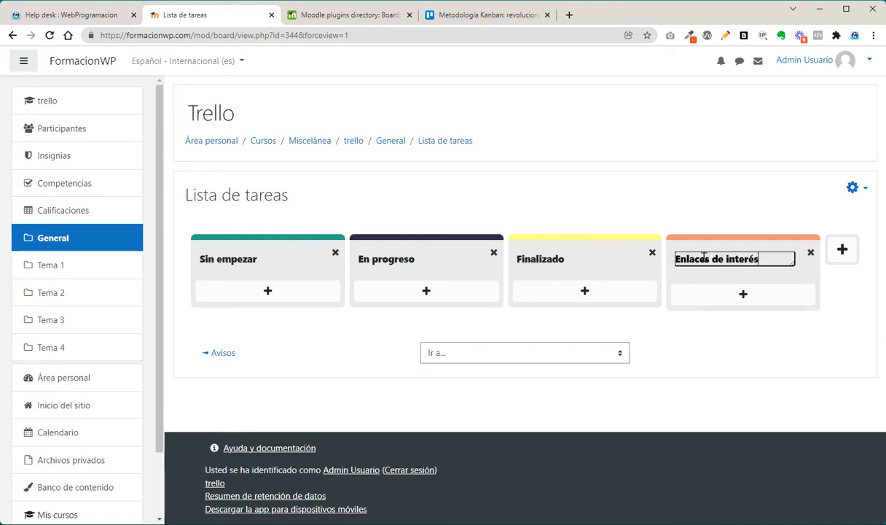
key("Return")
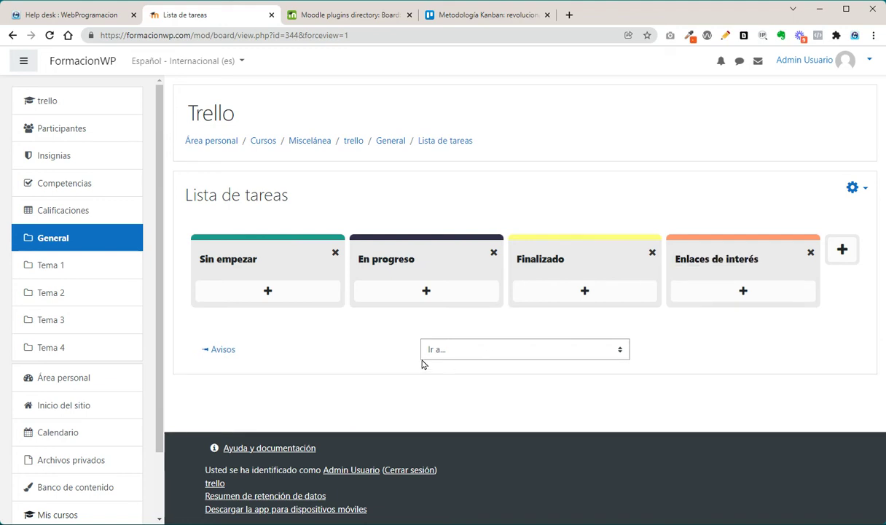
Copy the web address of the Board plugin's versions page.
left_click(342, 15)
left_click(168, 35)
right_click(169, 37)
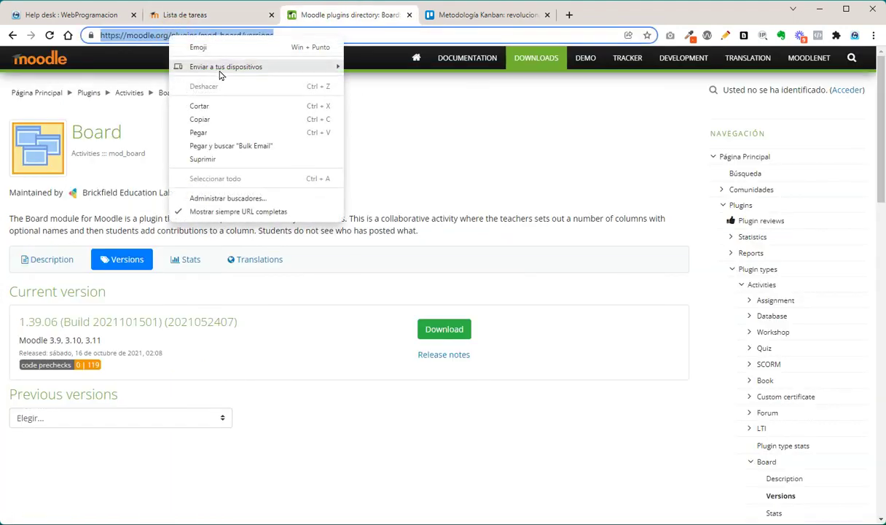
left_click(223, 121)
Add a post titled "Plugin para tener "Trello" en Moodle" to the "Enlaces de interés" column, with the copied plugin address as its link.
left_click(218, 15)
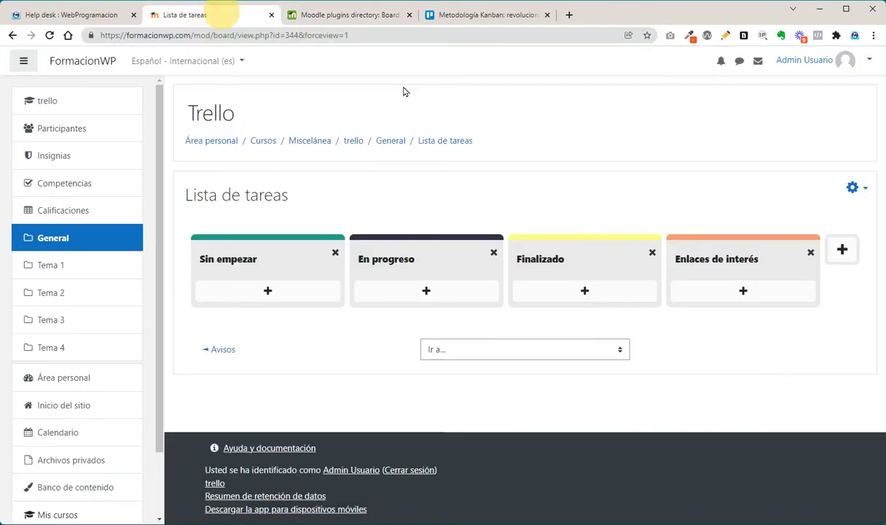
left_click(742, 290)
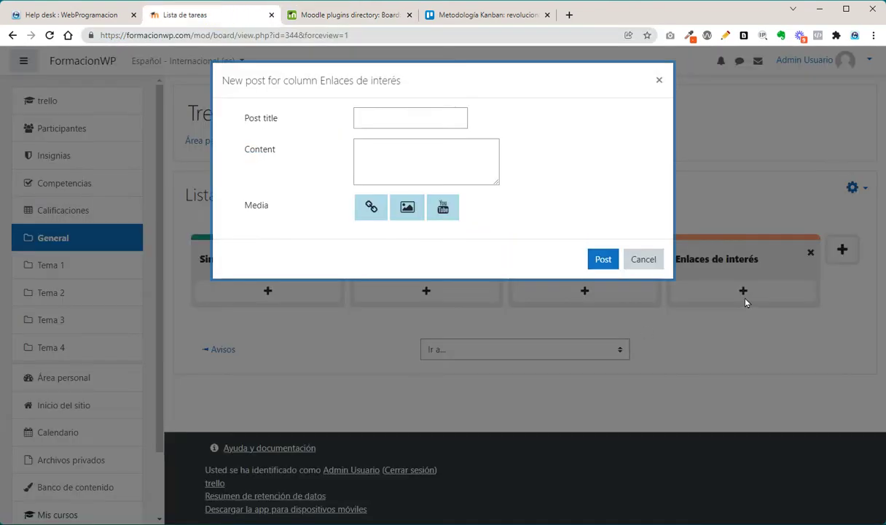
left_click(379, 113)
type("Plugin para ten")
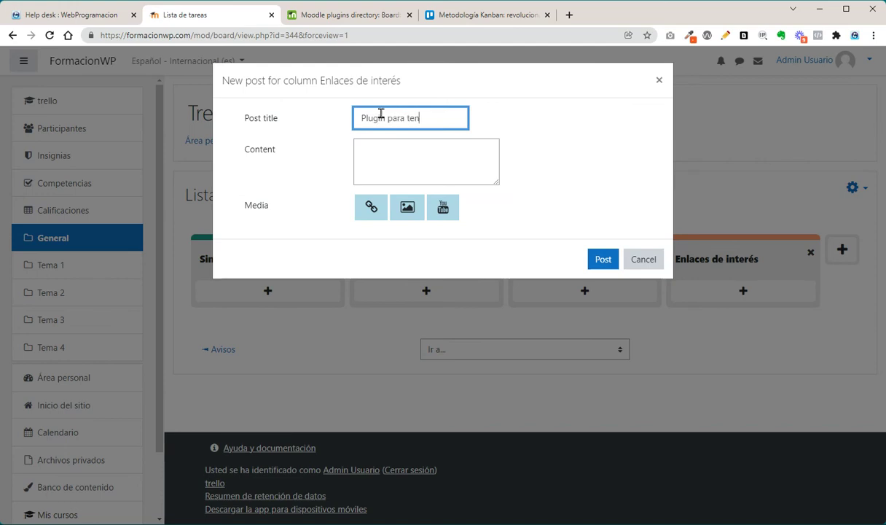
type("er \"Trello\" en Moodle")
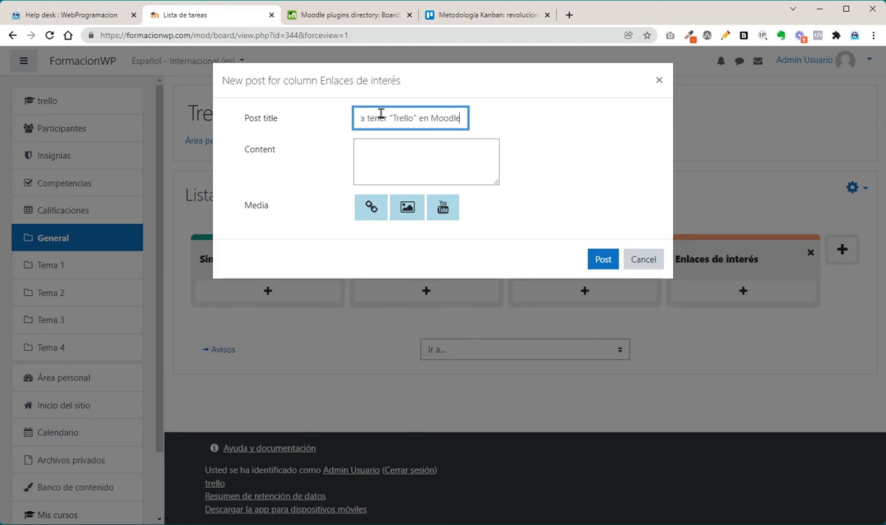
left_click(370, 208)
left_click(402, 241)
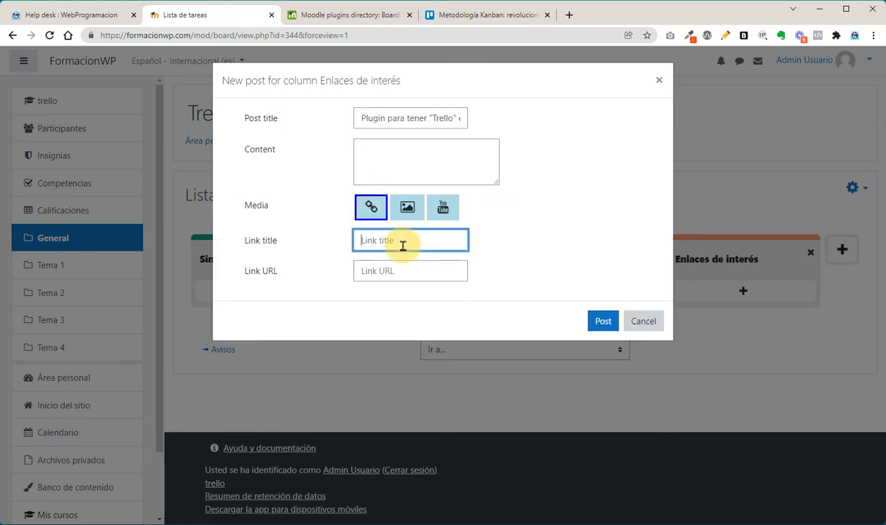
left_click(402, 269)
key("ctrl+v")
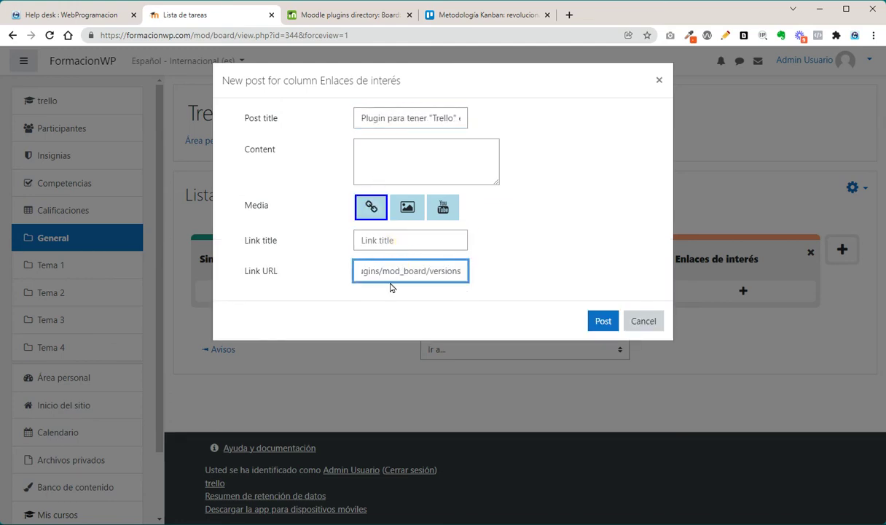
left_click(594, 322)
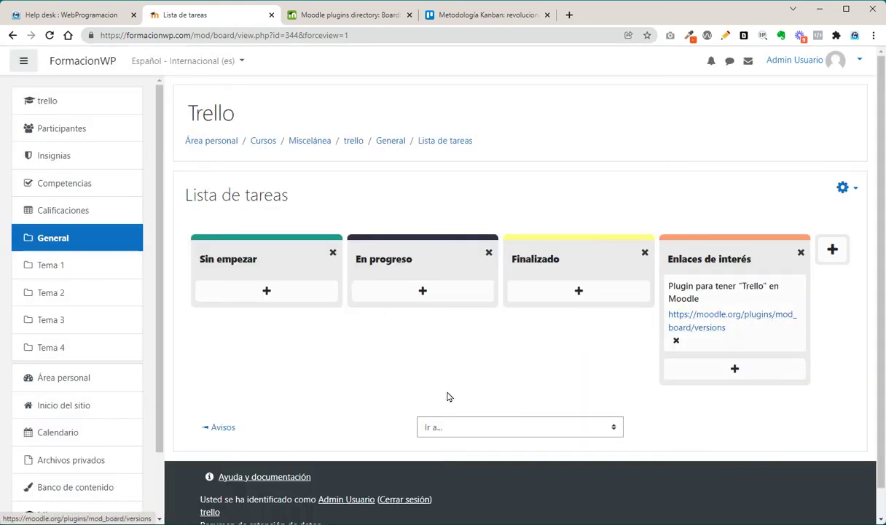
Open the Moodle downloads page from the plugin site and copy its web address.
left_click(342, 19)
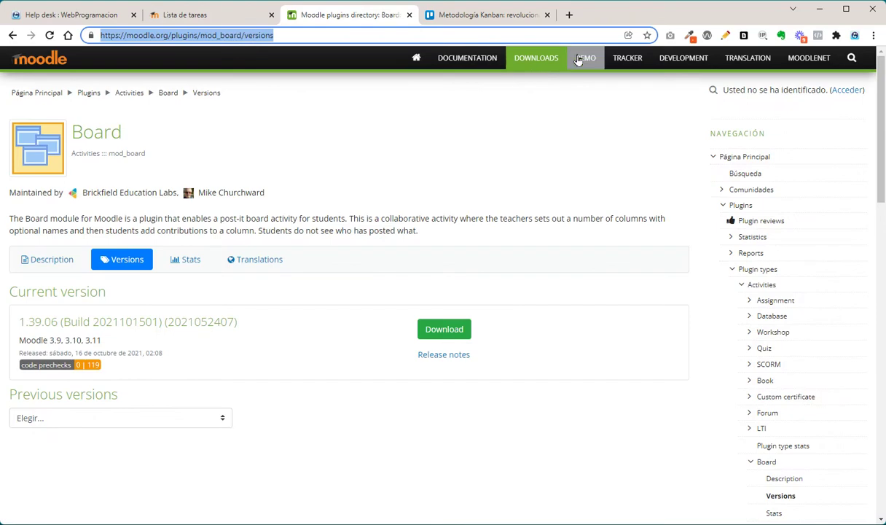
left_click(548, 62)
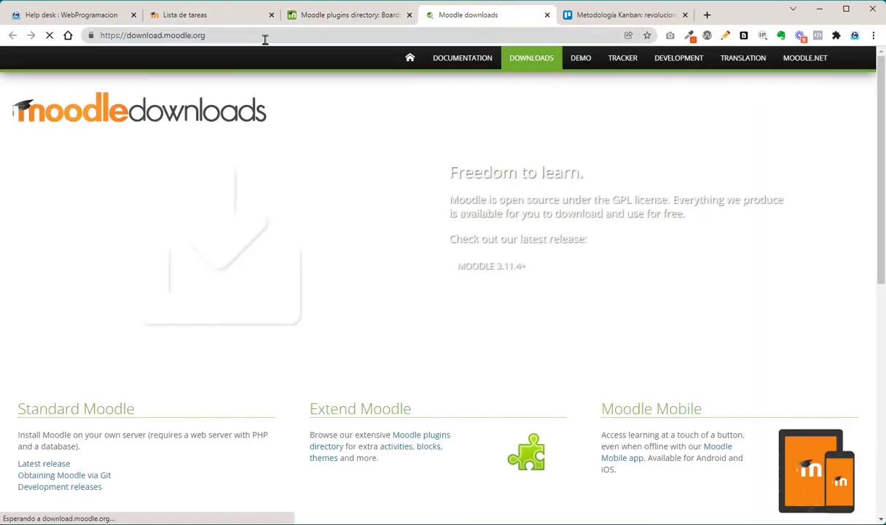
left_click(262, 36)
key("ctrl+c")
left_click(330, 16)
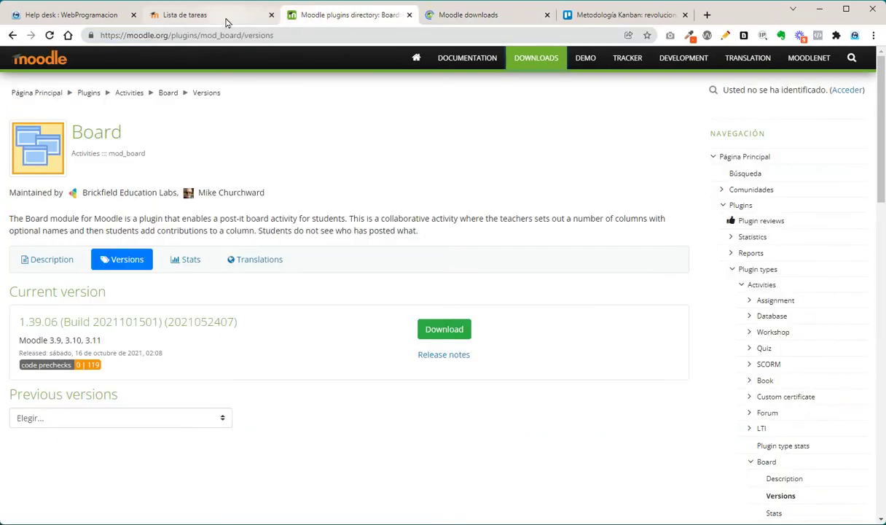
Start another post in the "Enlaces de interés" column, titled "Descarga Moodle", with the copied downloads address as its link.
left_click(226, 20)
left_click(733, 367)
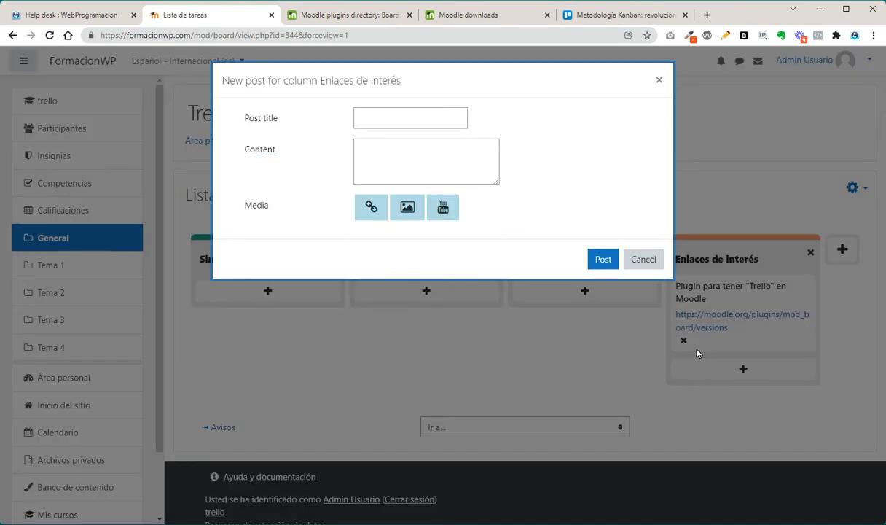
left_click(382, 122)
type("Descarga Moodle")
left_click(369, 208)
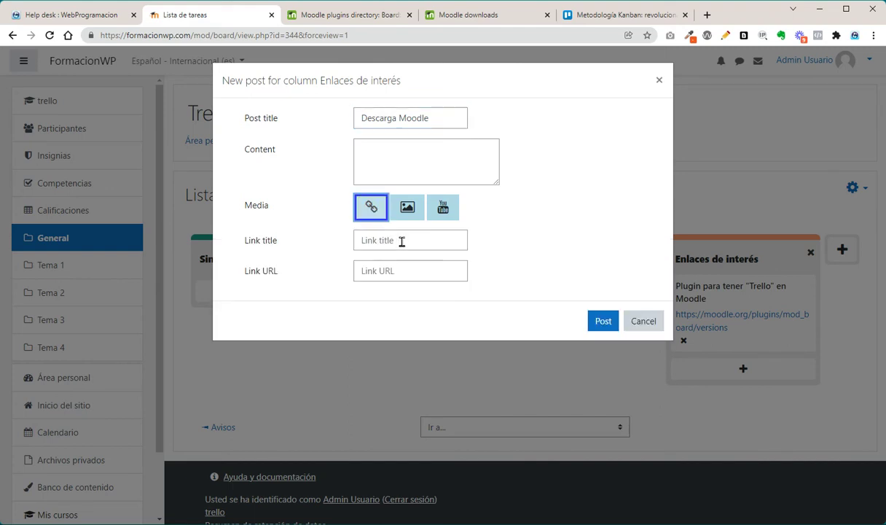
left_click(407, 274)
key("ctrl+v")
Publish the post with the content "La mejor plataforma de formación online" and move it above the plugin post in its column.
left_click(413, 160)
type("La mejor plat")
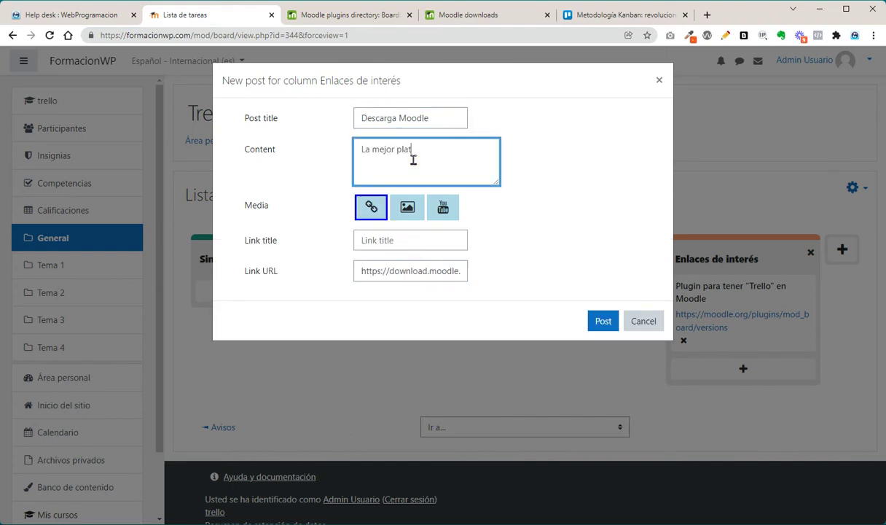
type("aforma de formación online")
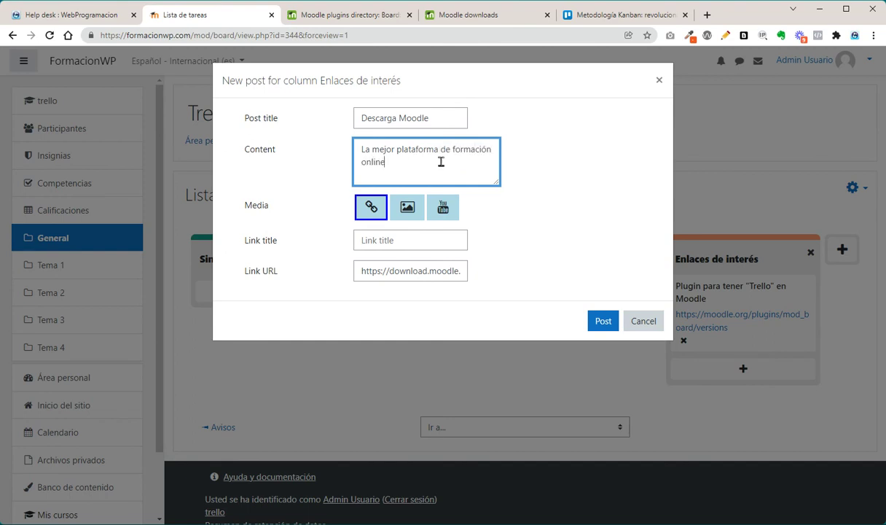
left_click(590, 320)
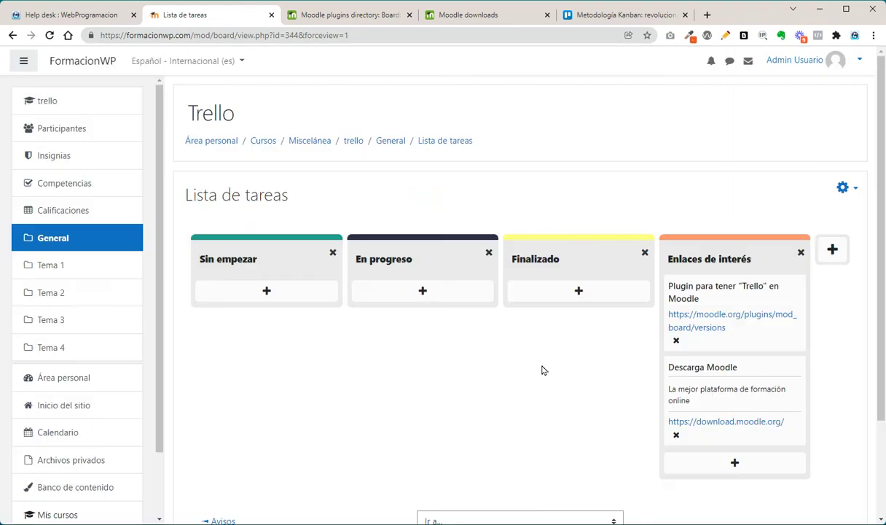
left_click_drag(738, 380, 714, 295)
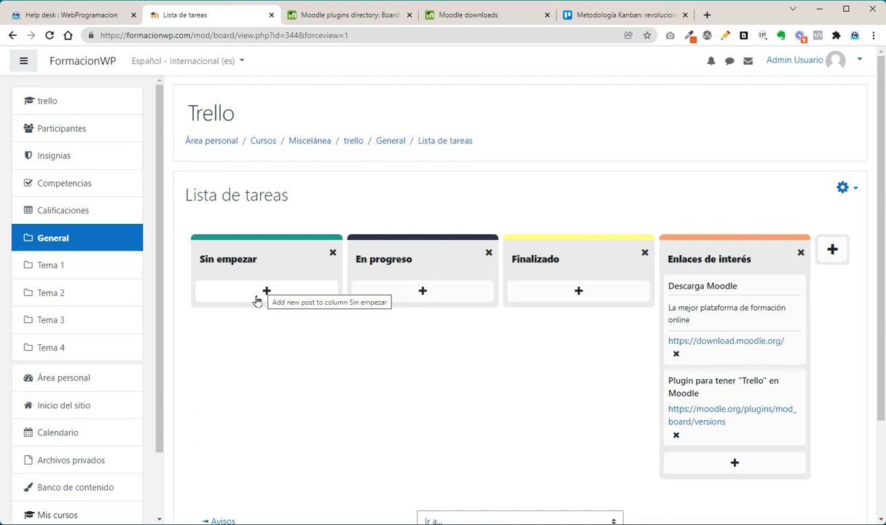
left_click(843, 188)
key("Escape")
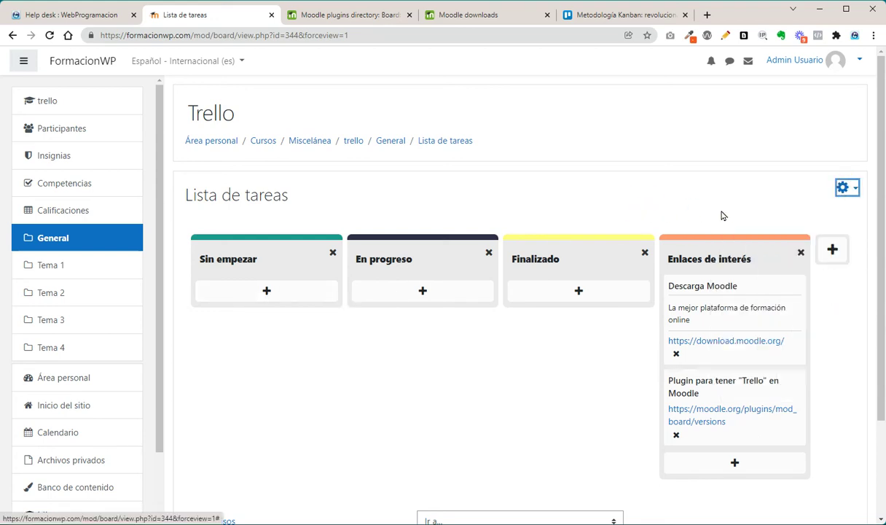
left_click(844, 188)
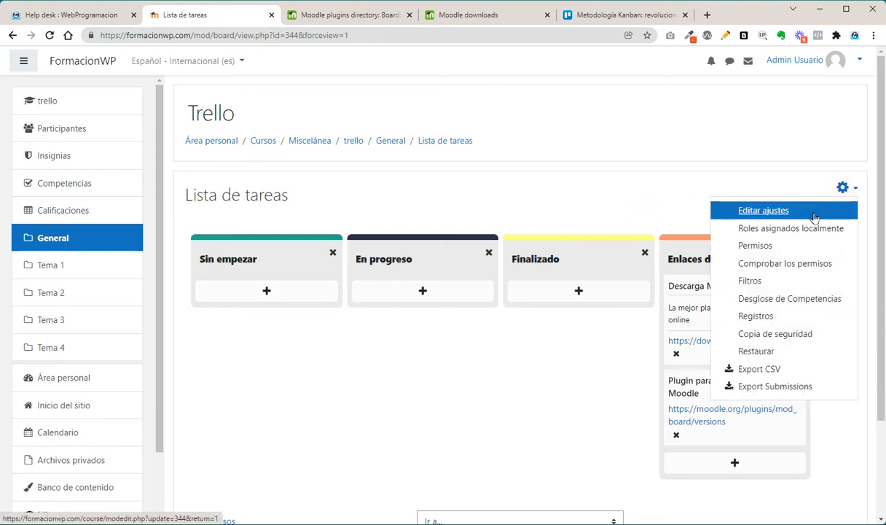
left_click(765, 208)
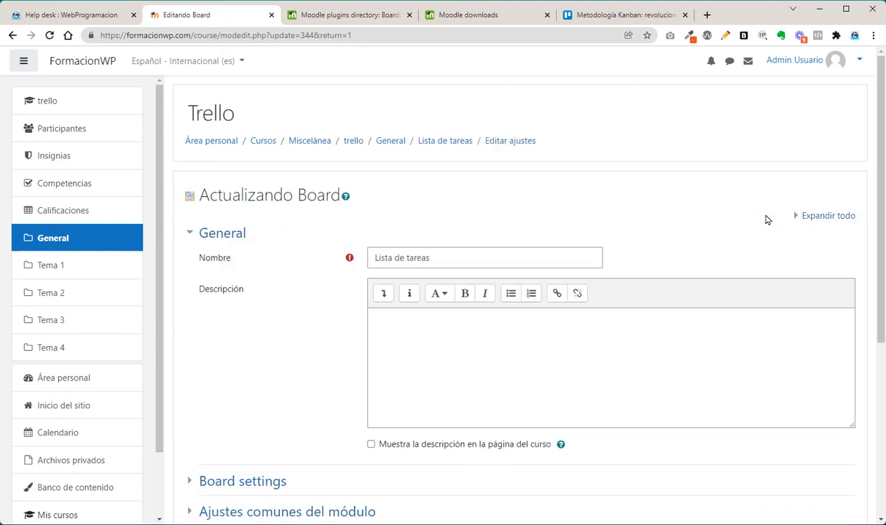
left_click(12, 35)
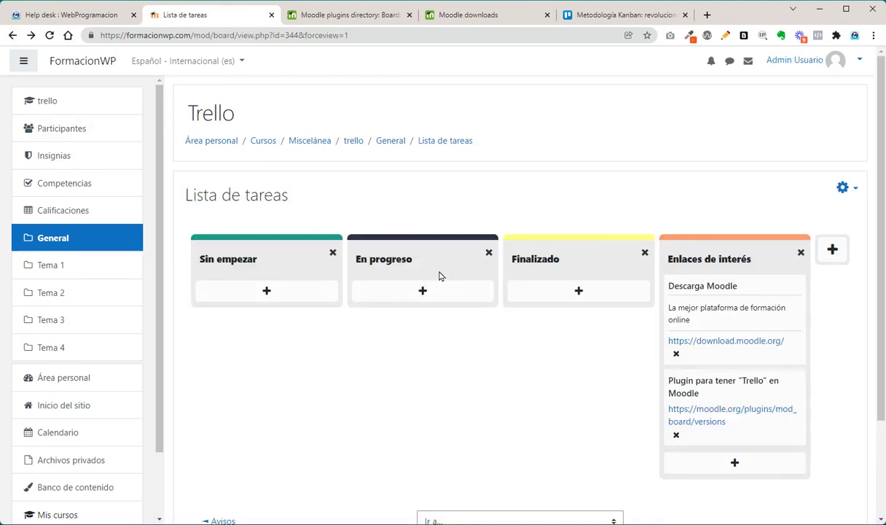
Open the board activity's settings for editing and review the options in the expanded Board settings section.
left_click(842, 188)
left_click(765, 209)
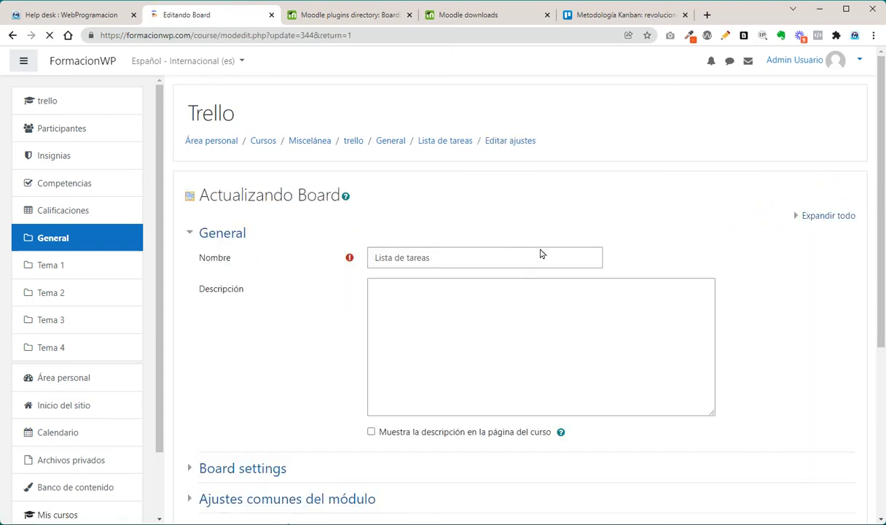
scroll(322, 282, "down", 5)
left_click(224, 255)
scroll(541, 322, "down", 3)
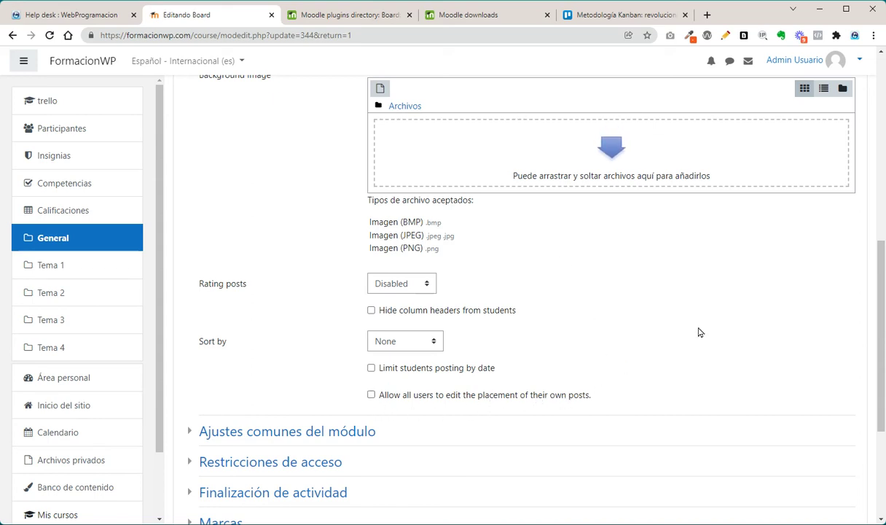
scroll(698, 332, "up", 1)
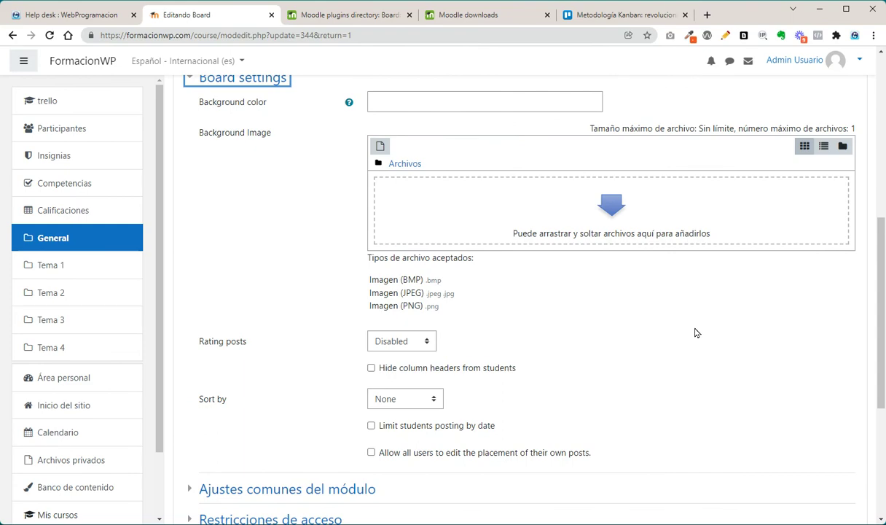
scroll(697, 333, "up", 5)
scroll(696, 331, "up", 1)
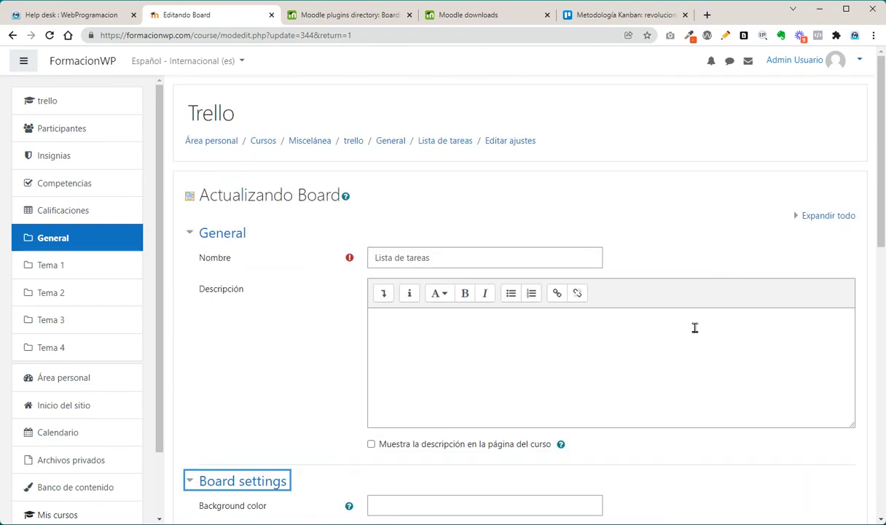
left_click(360, 15)
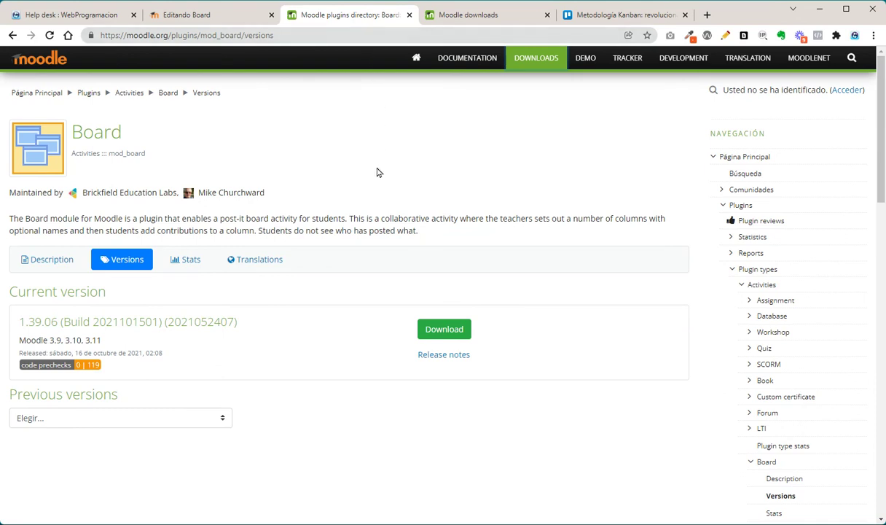
left_click(224, 15)
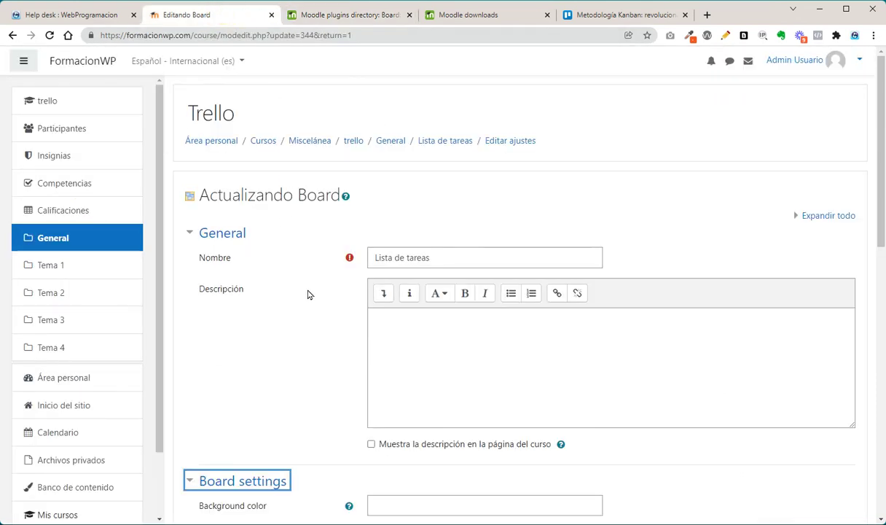